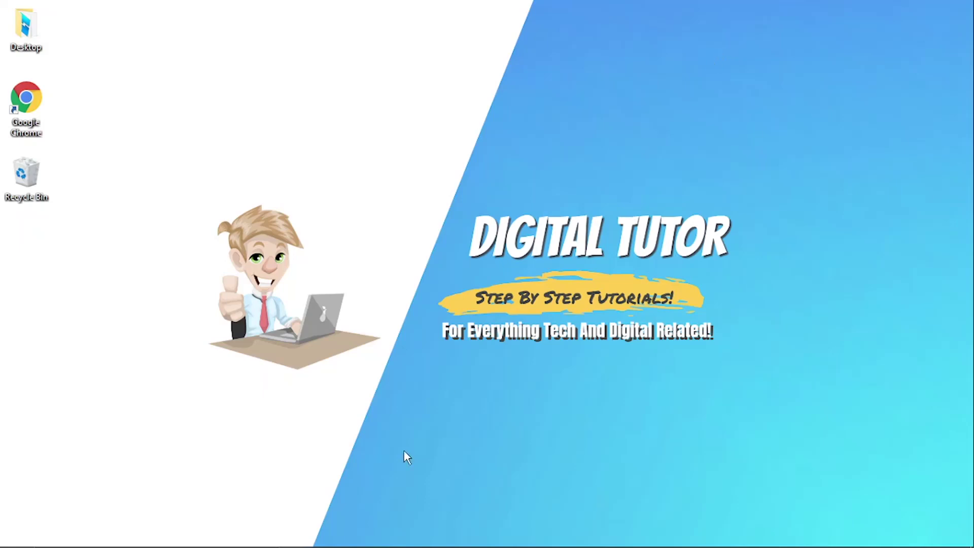
Launch Chrome and go to roblox.com.
click(490, 538)
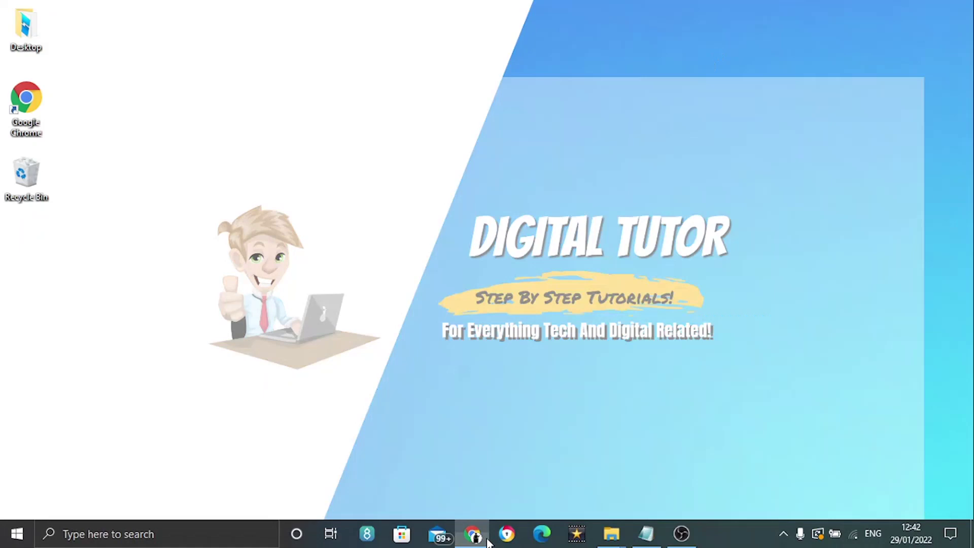
click(190, 38)
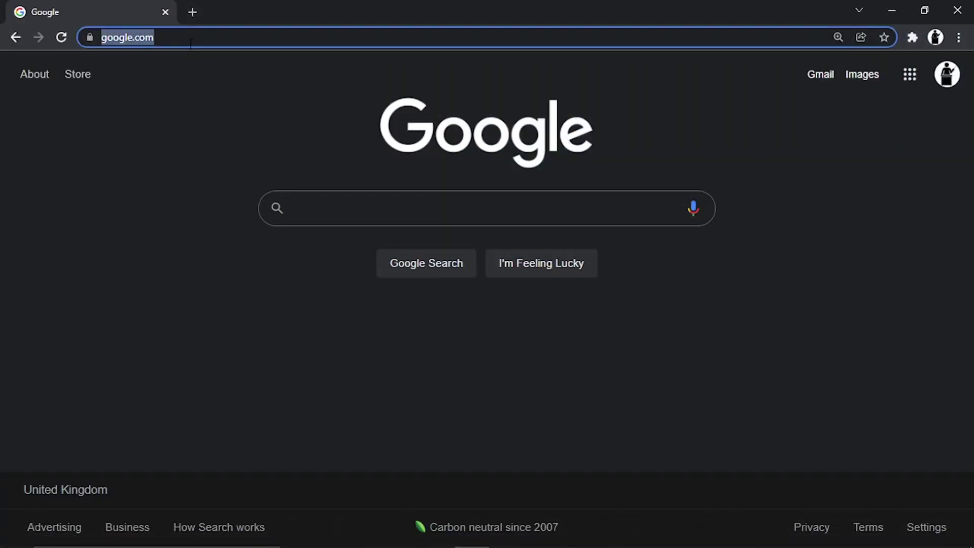
text(roblox.)
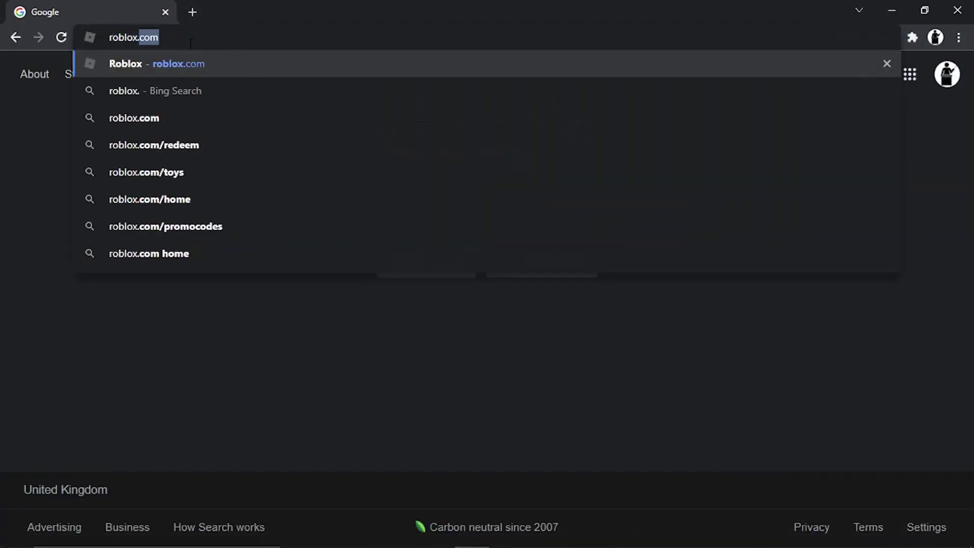
text(com)
key(Return)
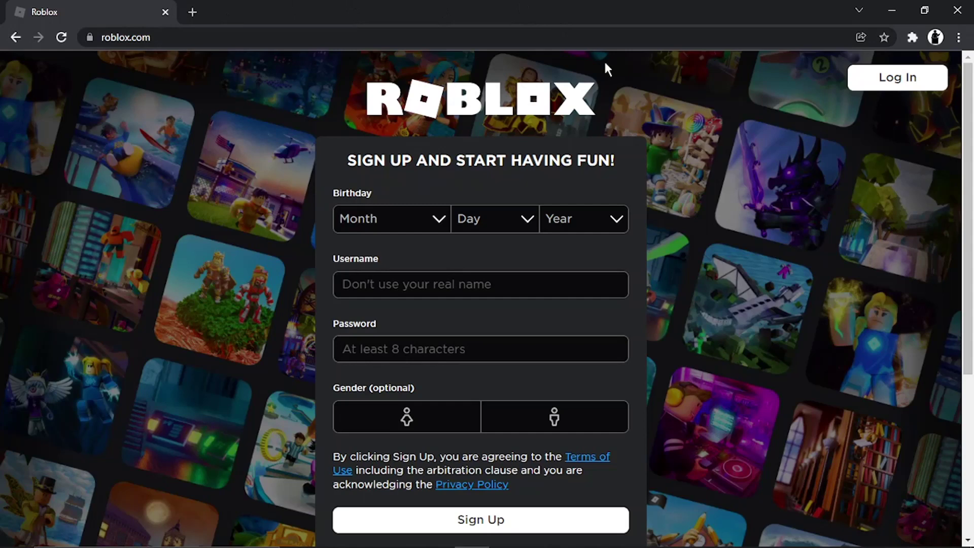
Log in to Roblox with the account's username and password.
click(884, 87)
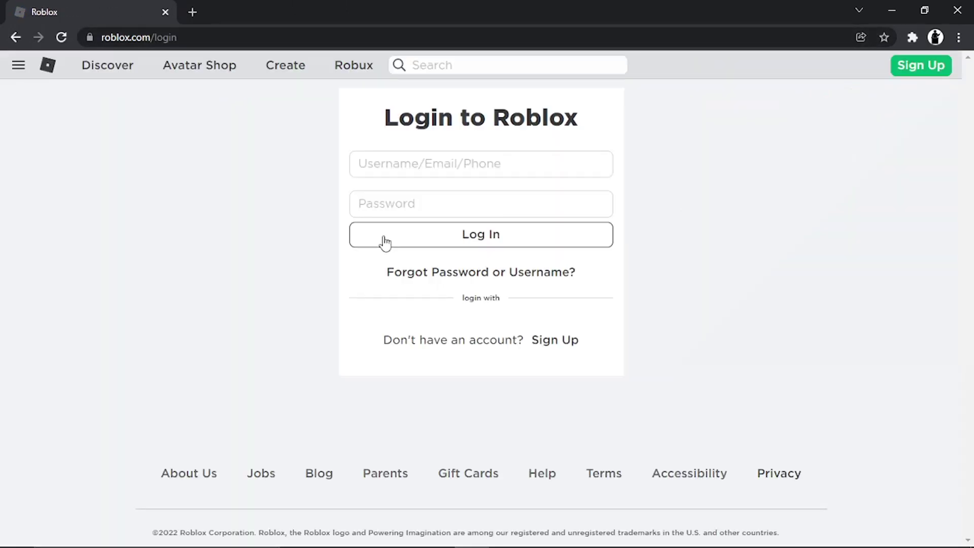
click(387, 165)
text(DigiTutorYT)
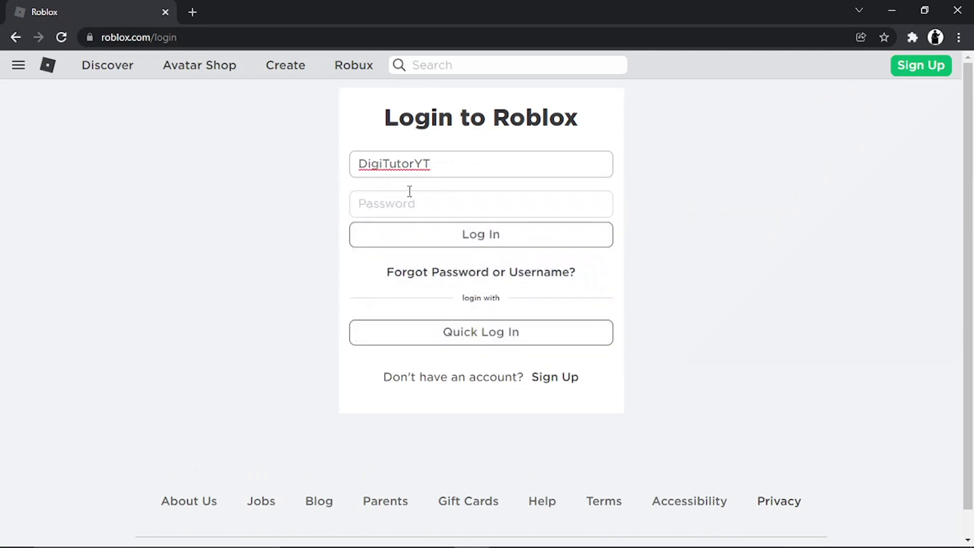
click(410, 196)
text(•••••••••)
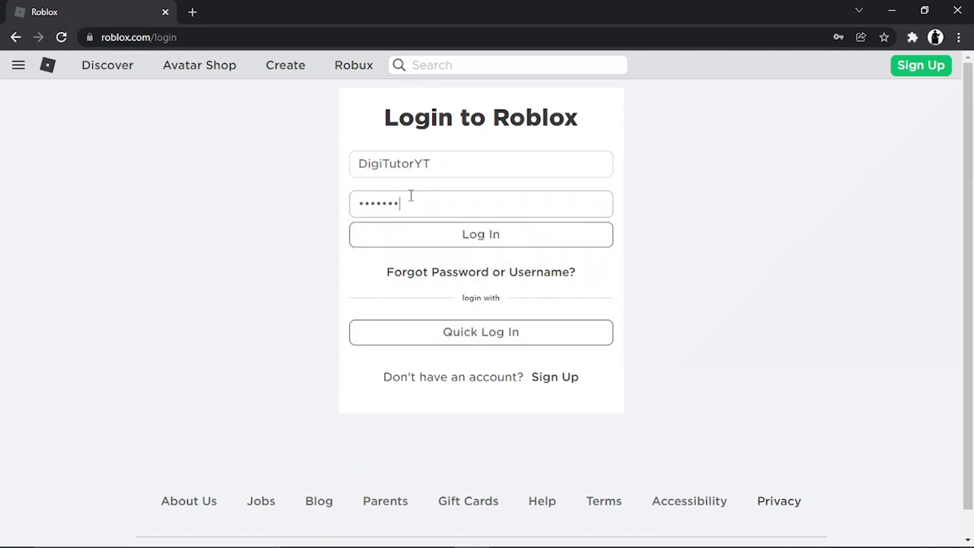
key(Return)
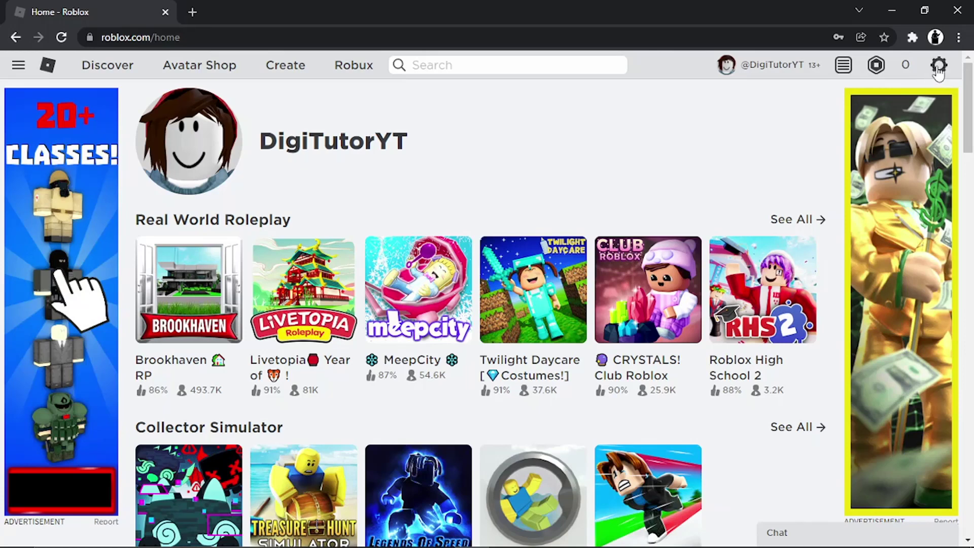
Choose Settings from the gear menu at the top right to reach Account Info.
click(938, 65)
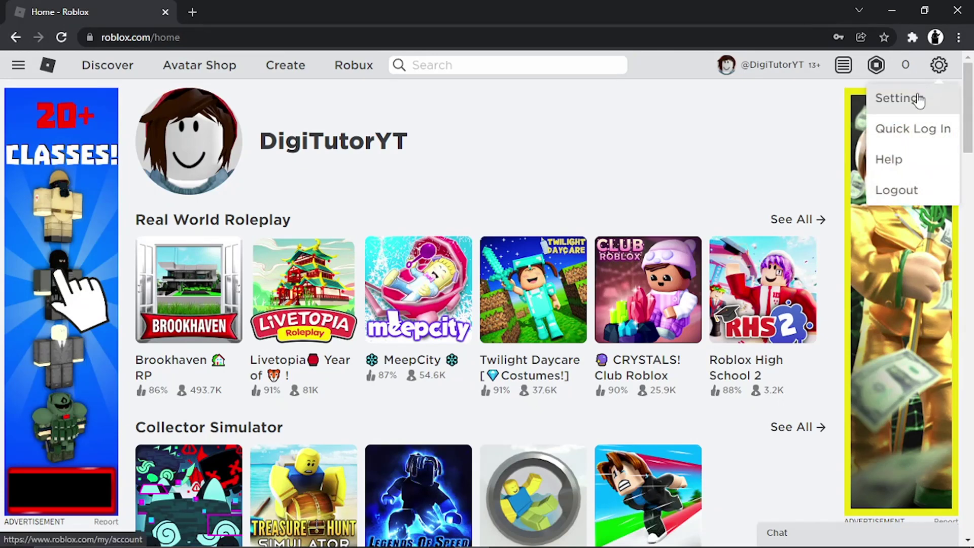
click(921, 96)
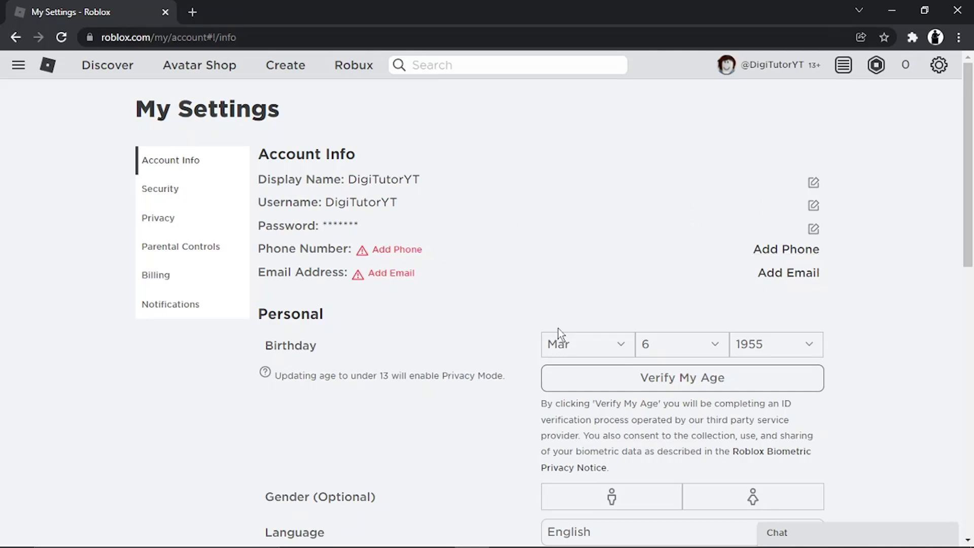
Enter the account's Gmail address in Add My Email, submit it, and dismiss the notice.
click(797, 280)
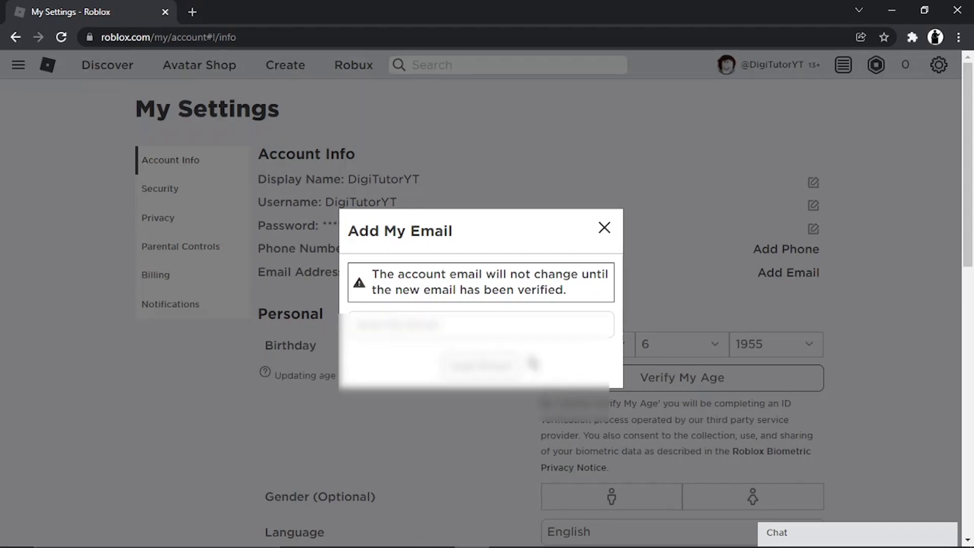
click(520, 327)
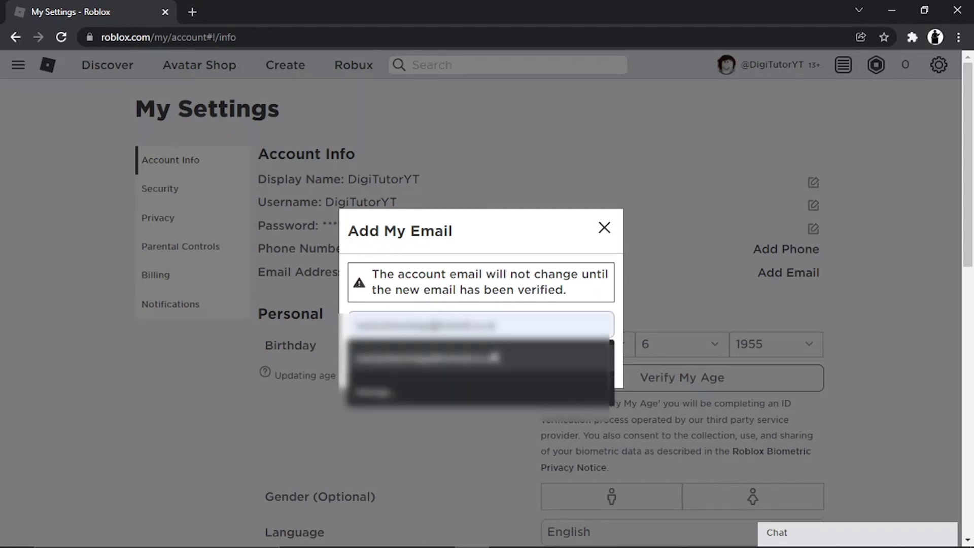
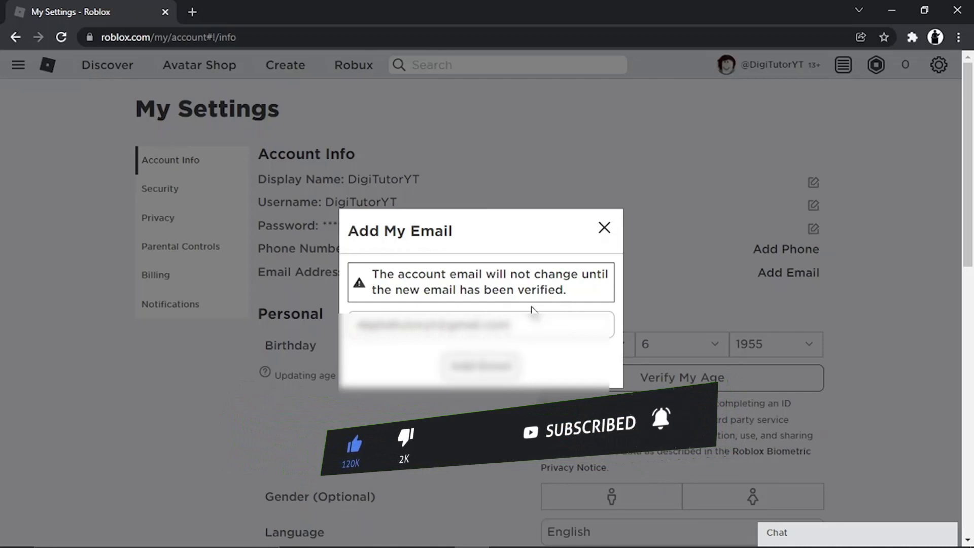
click(483, 367)
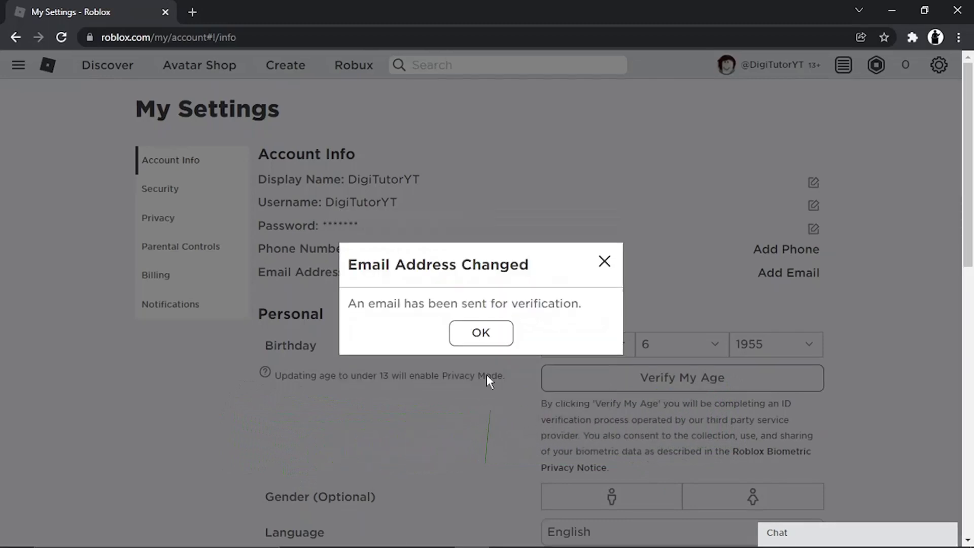
click(481, 337)
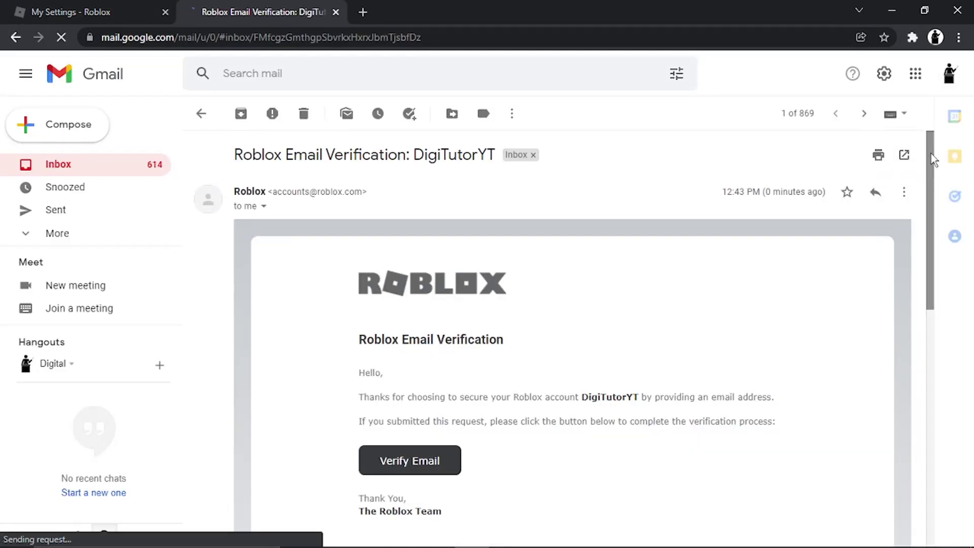
Scroll through Roblox's Email Verification message in Gmail to its Verify Email link.
scroll(932, 171, down, 1)
scroll(932, 171, down, 2)
scroll(932, 171, up, 3)
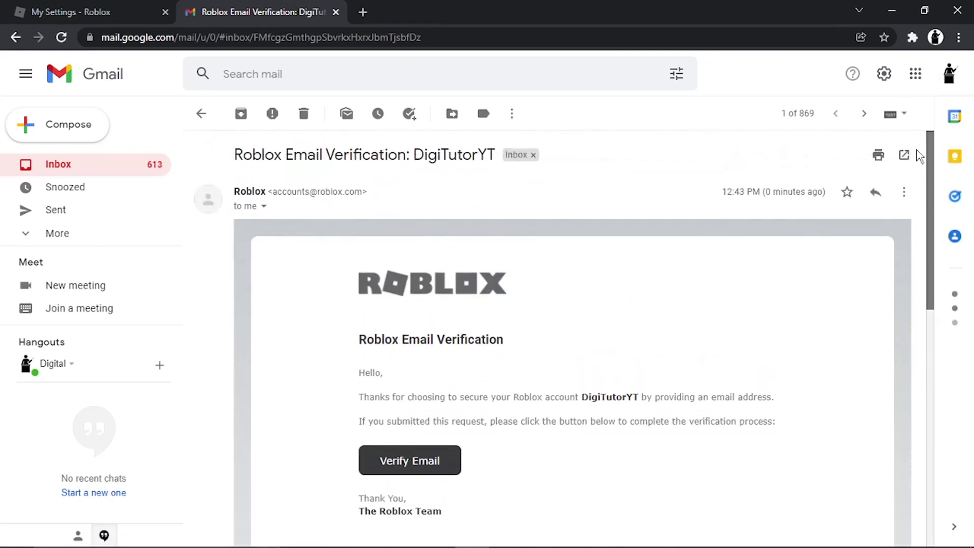
scroll(899, 198, down, 2)
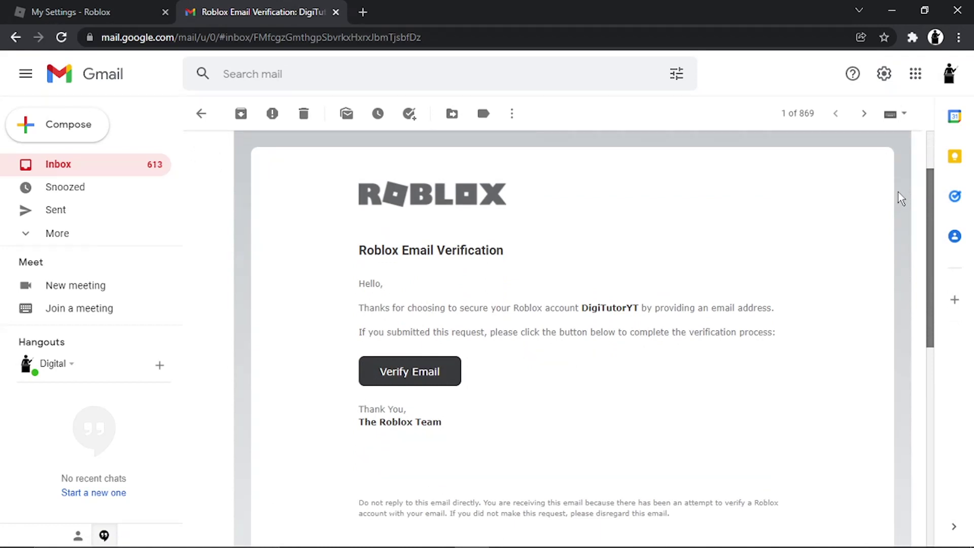
scroll(901, 198, up, 1)
scroll(903, 183, down, 1)
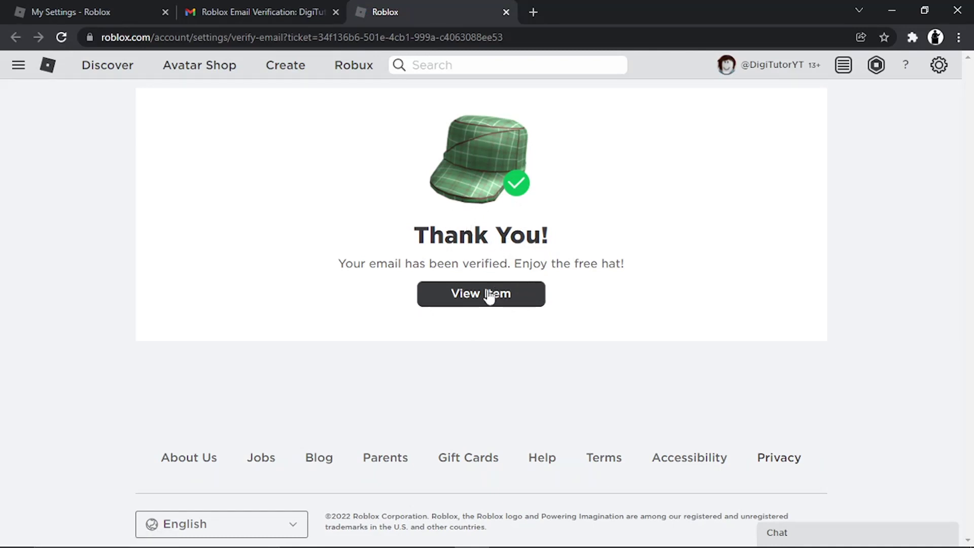
Reload the My Settings tab and highlight the Verified label beside the email.
click(115, 12)
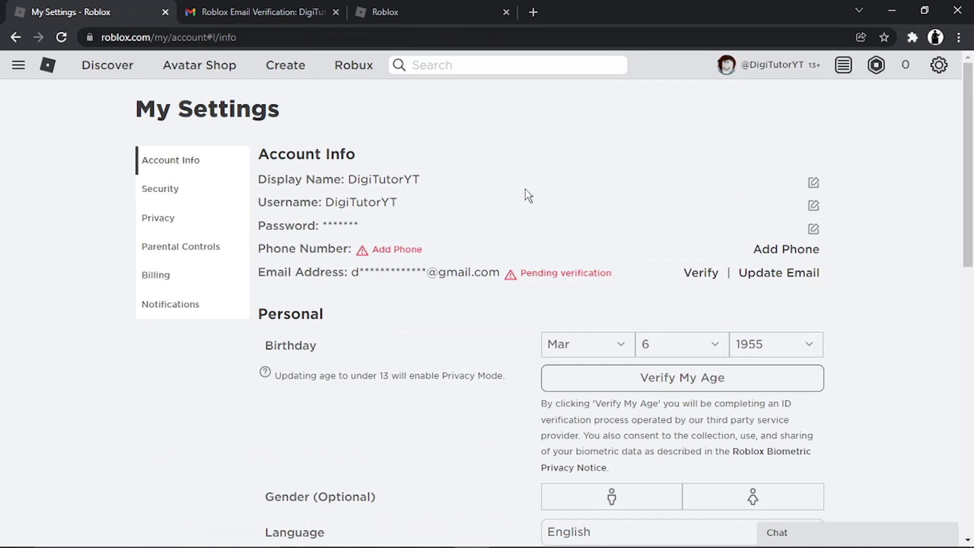
click(334, 31)
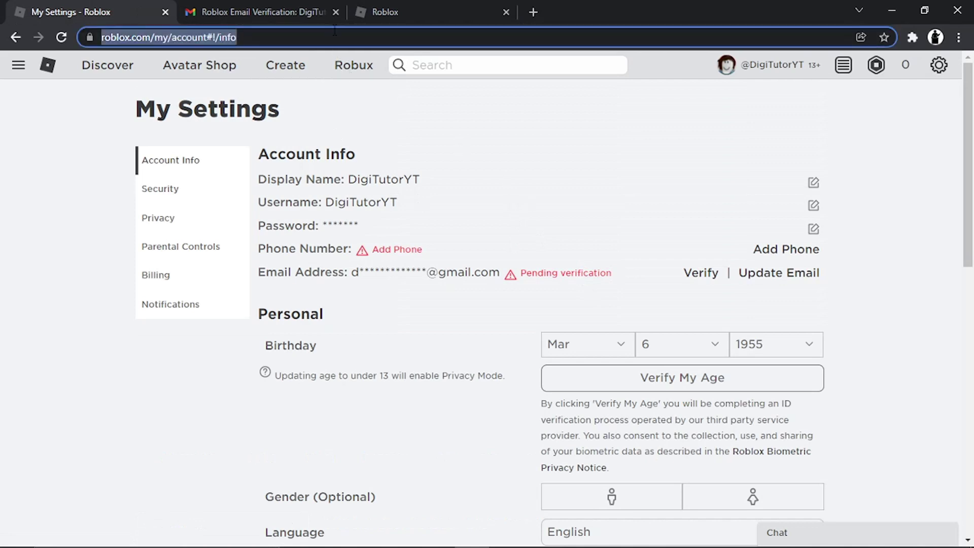
key(Return)
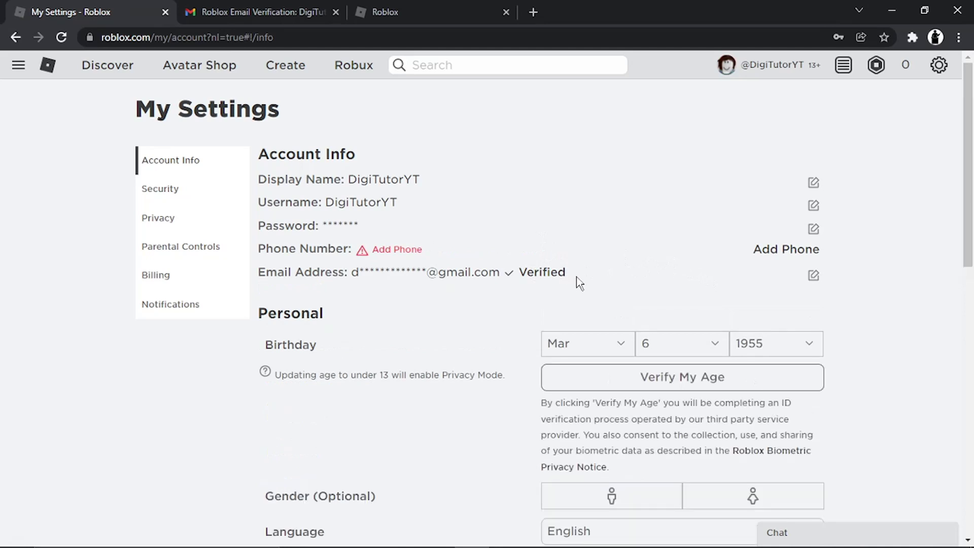
drag(576, 282, 517, 266)
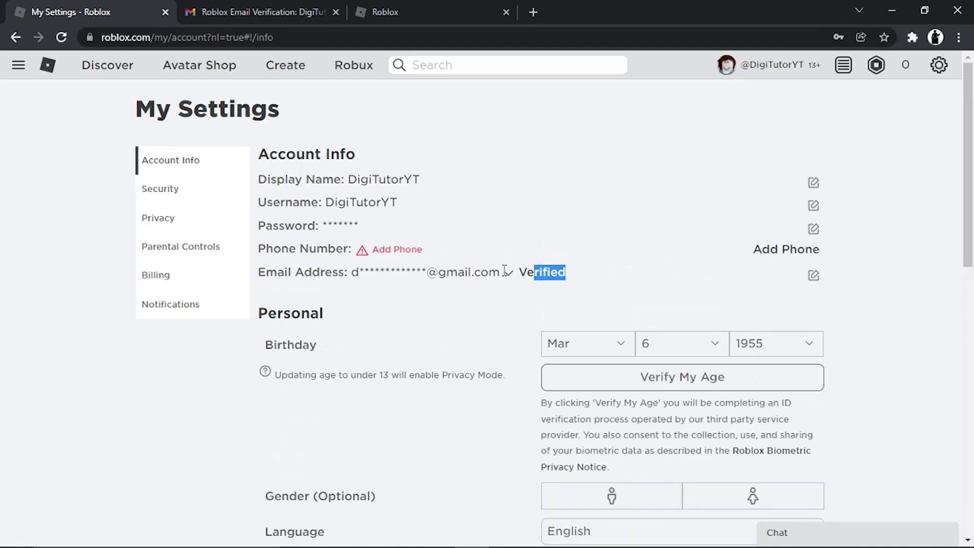